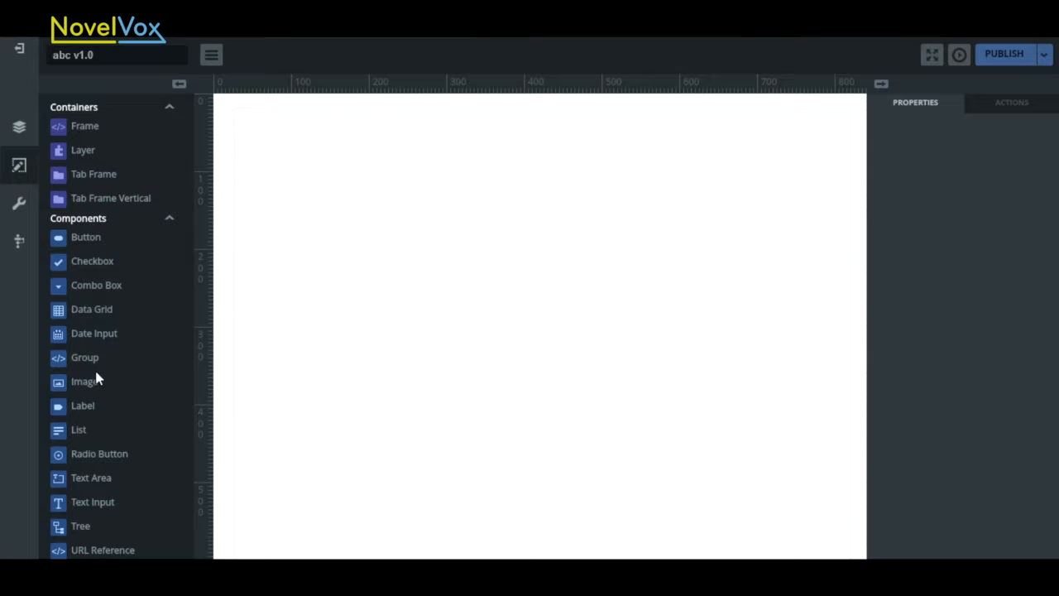
Place an Image component on the canvas at about X 167, Y 74 and browse the image names available for it
drag(80, 383, 321, 215)
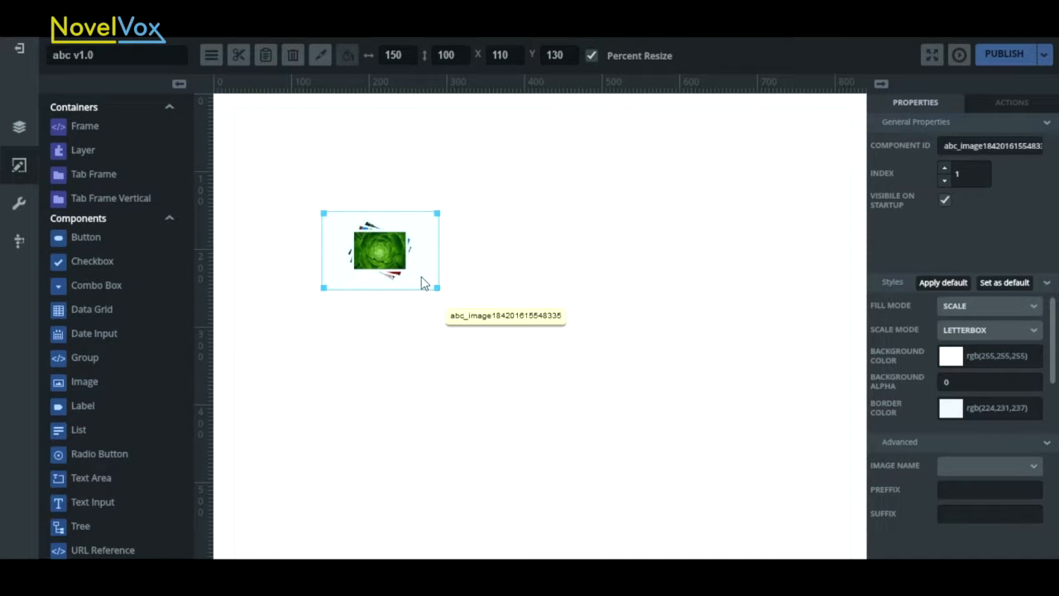
drag(422, 283, 466, 239)
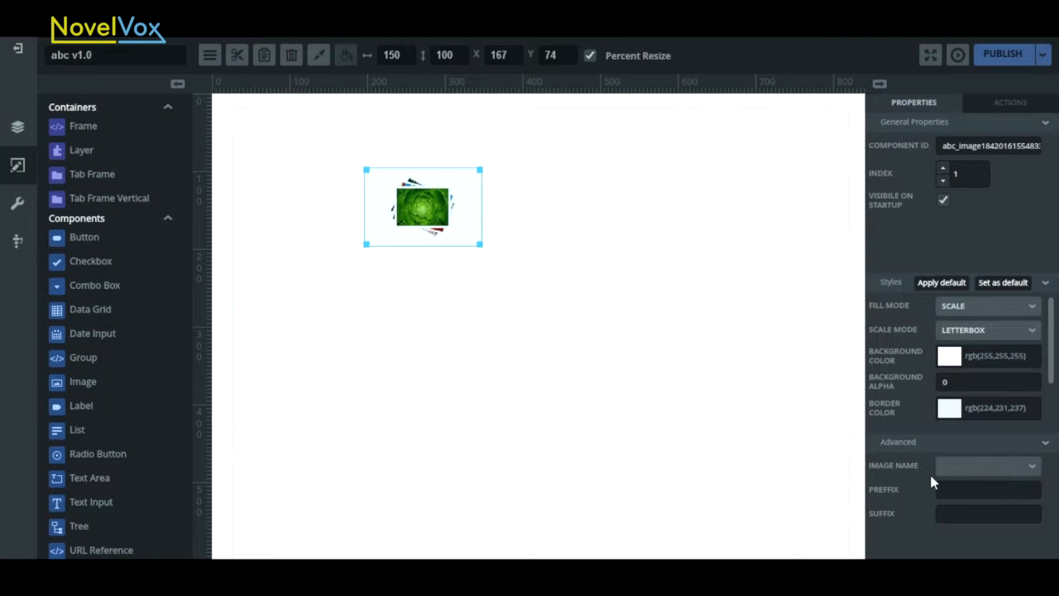
click(1032, 469)
scroll(985, 521, down, 3)
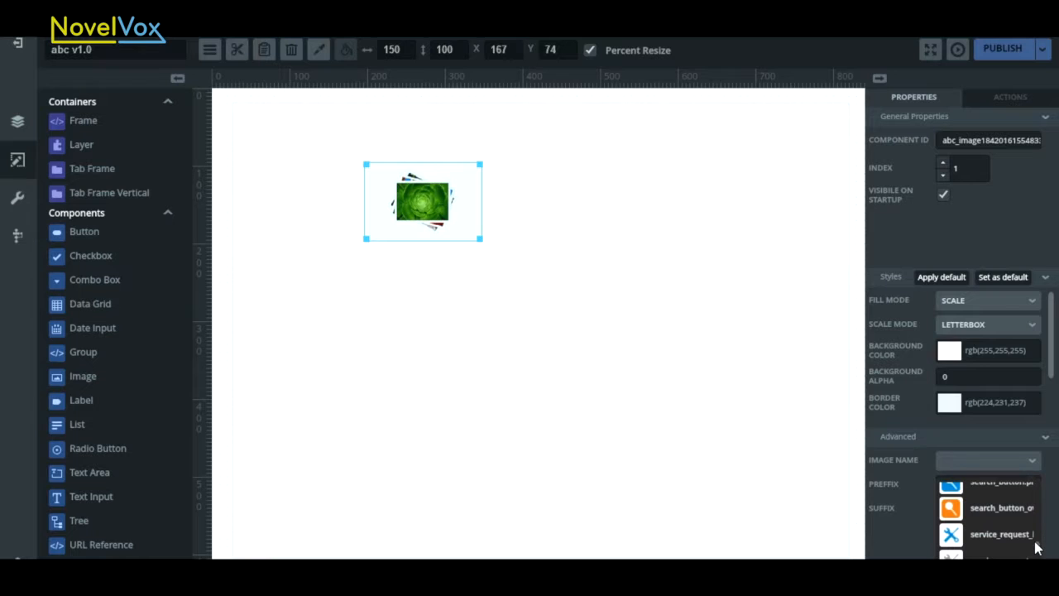
drag(1040, 548, 1040, 513)
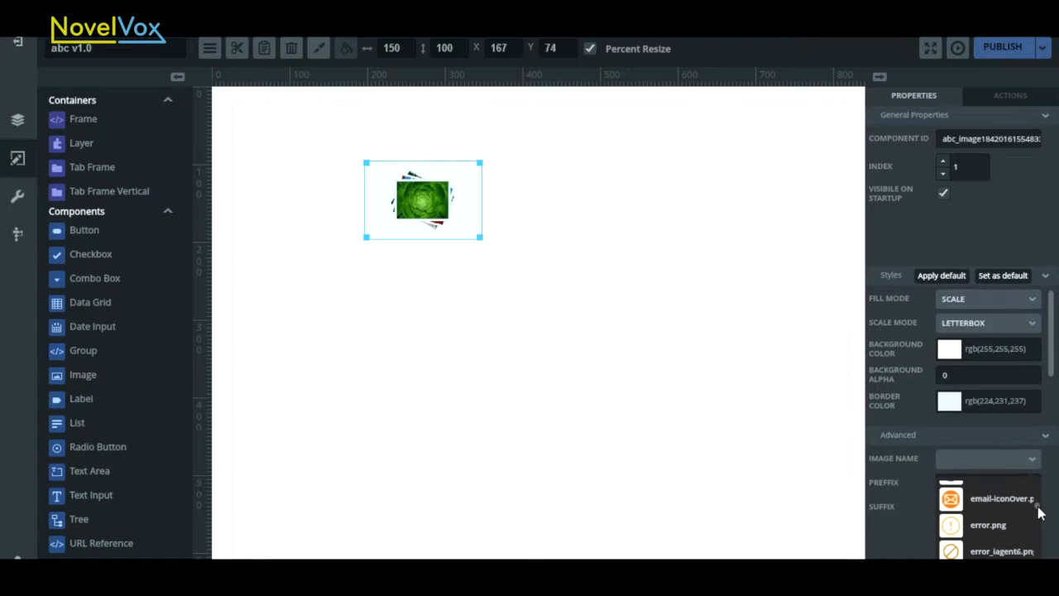
drag(1040, 513, 1045, 523)
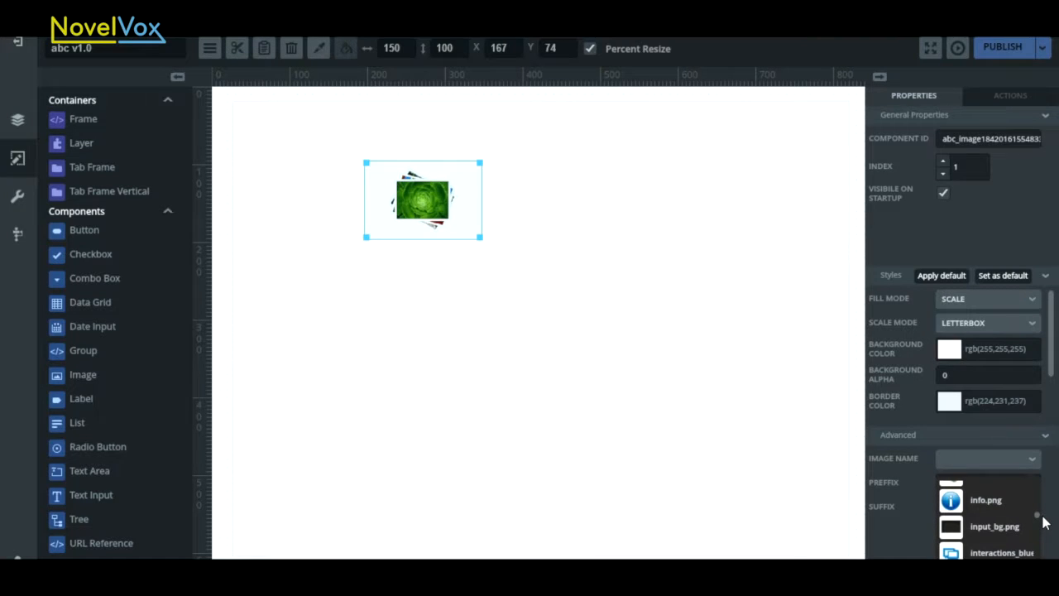
click(1046, 503)
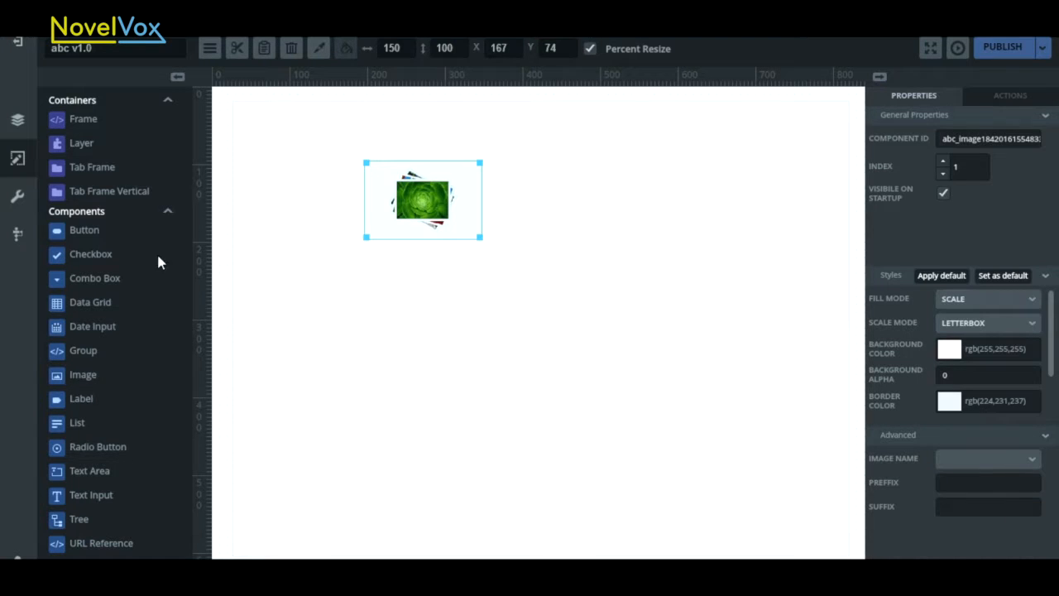
Add fedex.jpg from the Desktop to the available images in the image settings and save
click(18, 199)
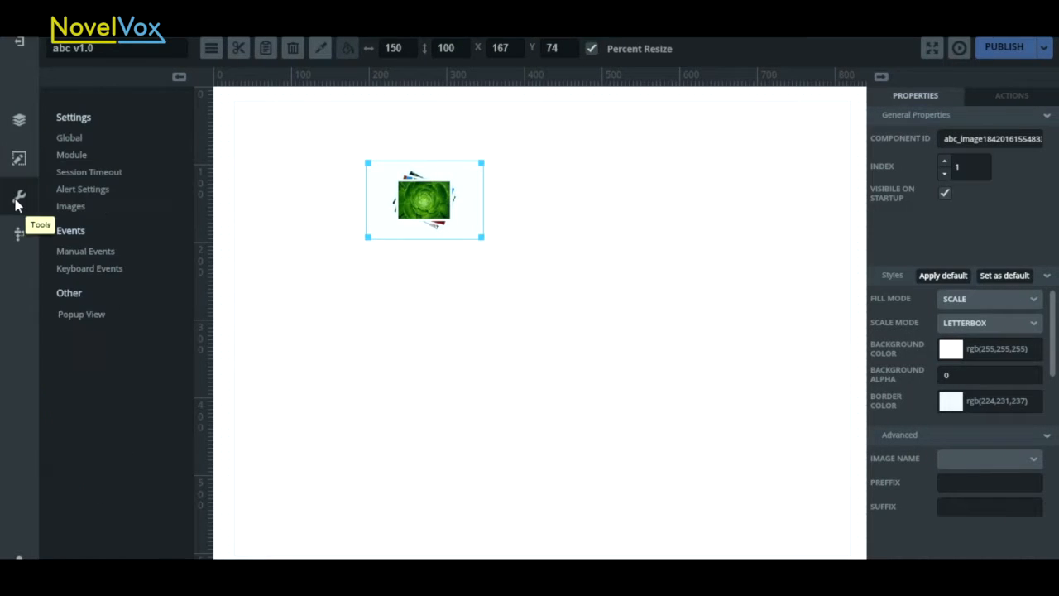
click(70, 207)
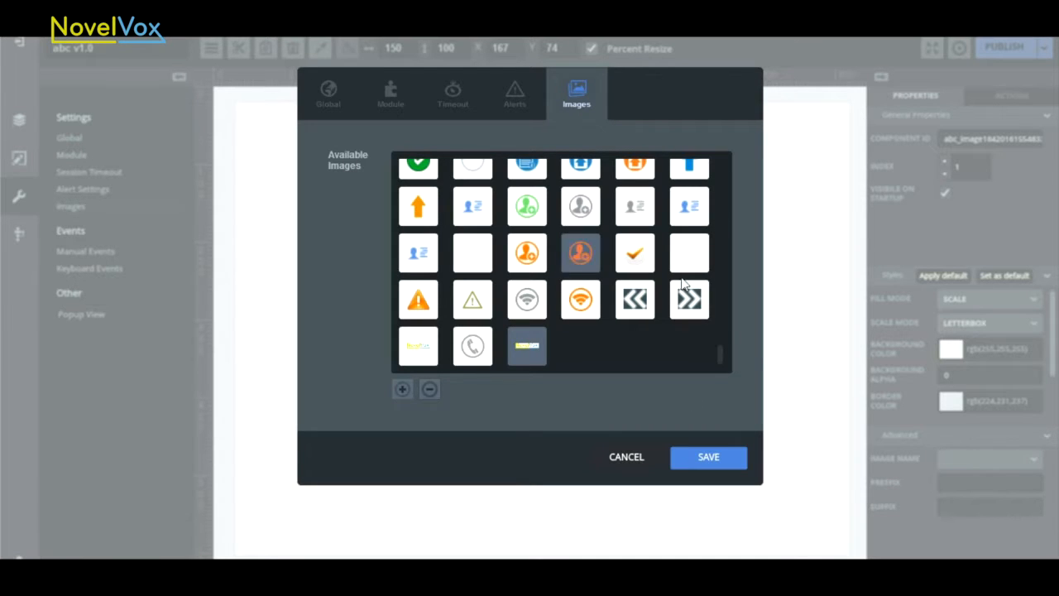
drag(720, 351, 719, 379)
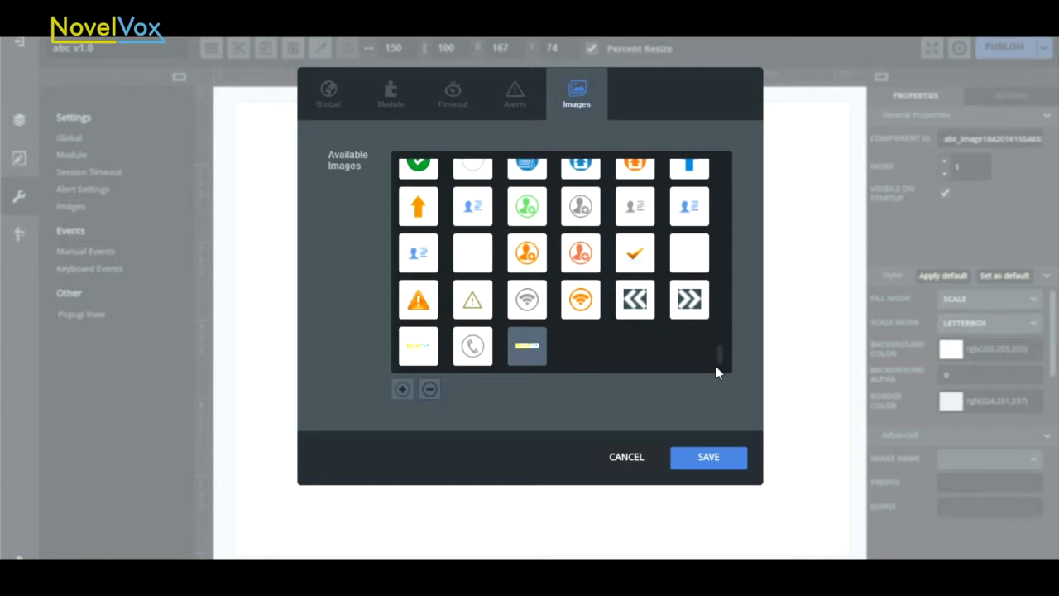
click(535, 353)
click(403, 392)
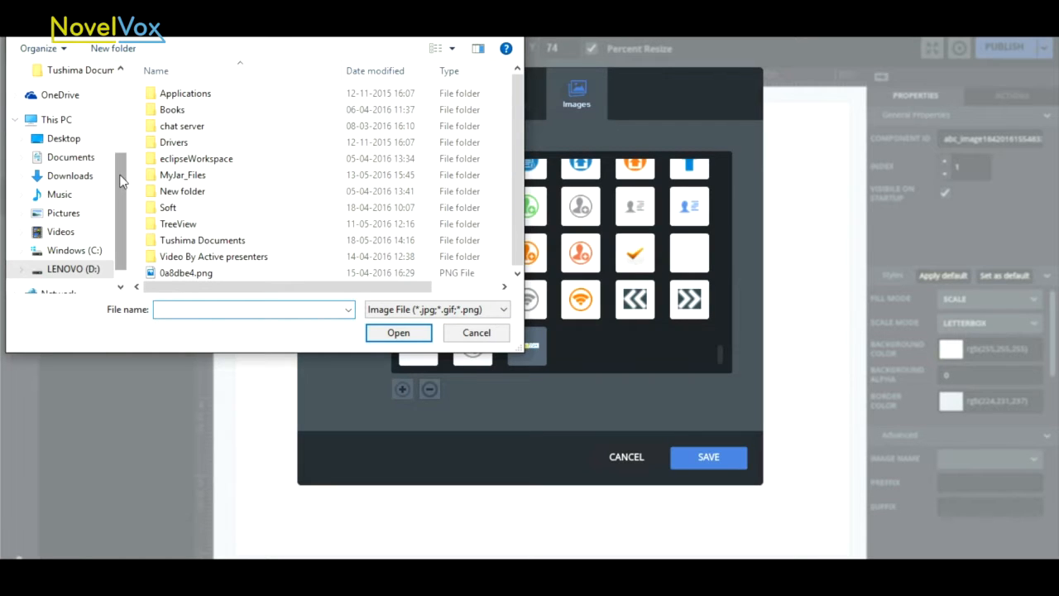
click(85, 143)
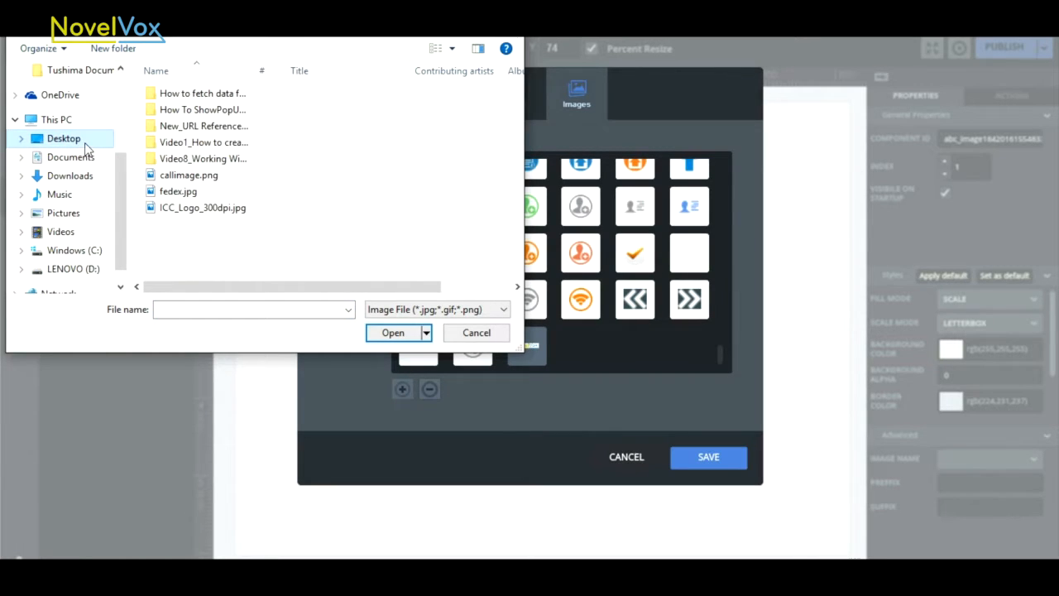
click(189, 192)
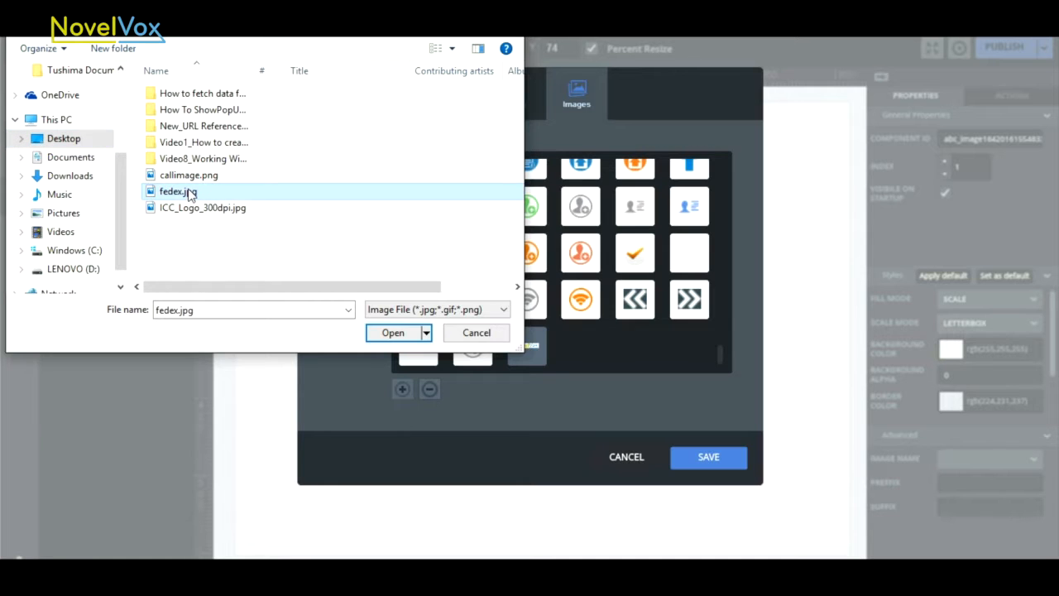
click(395, 333)
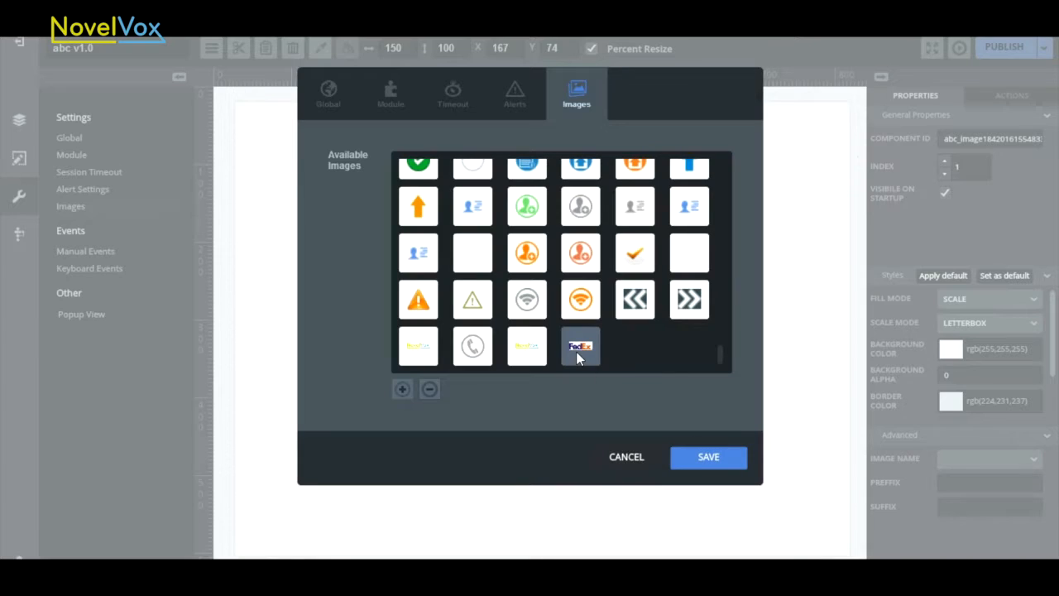
click(580, 354)
click(703, 460)
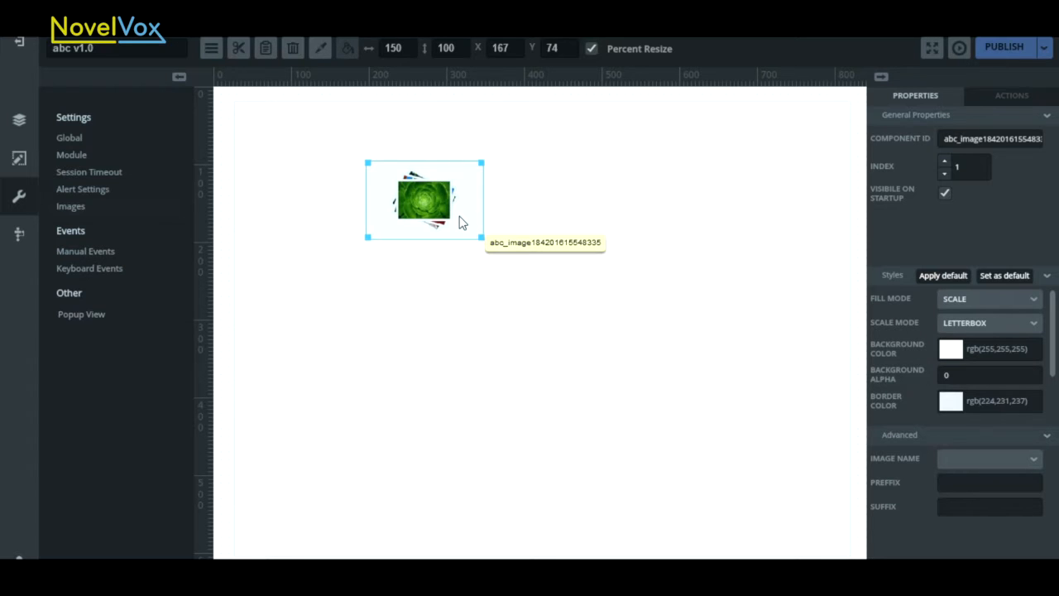
Assign fedex.jpg to the image component and move it to about X 155, Y 62
click(1033, 462)
mouse_move(1040, 489)
mouse_down()
mouse_move(1036, 547)
mouse_move(1032, 470)
mouse_up()
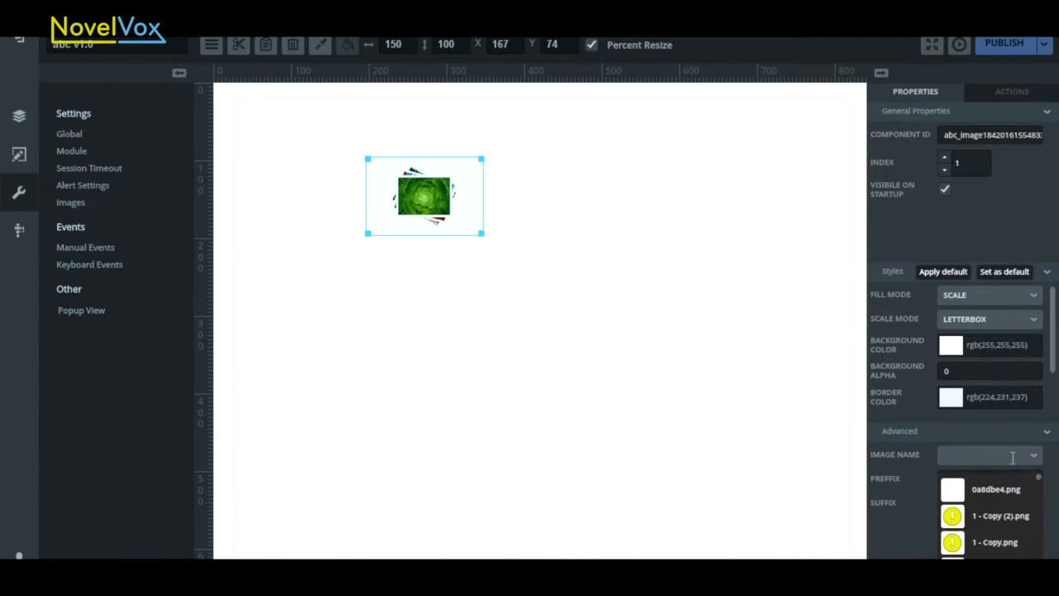
text(fedex.jpg)
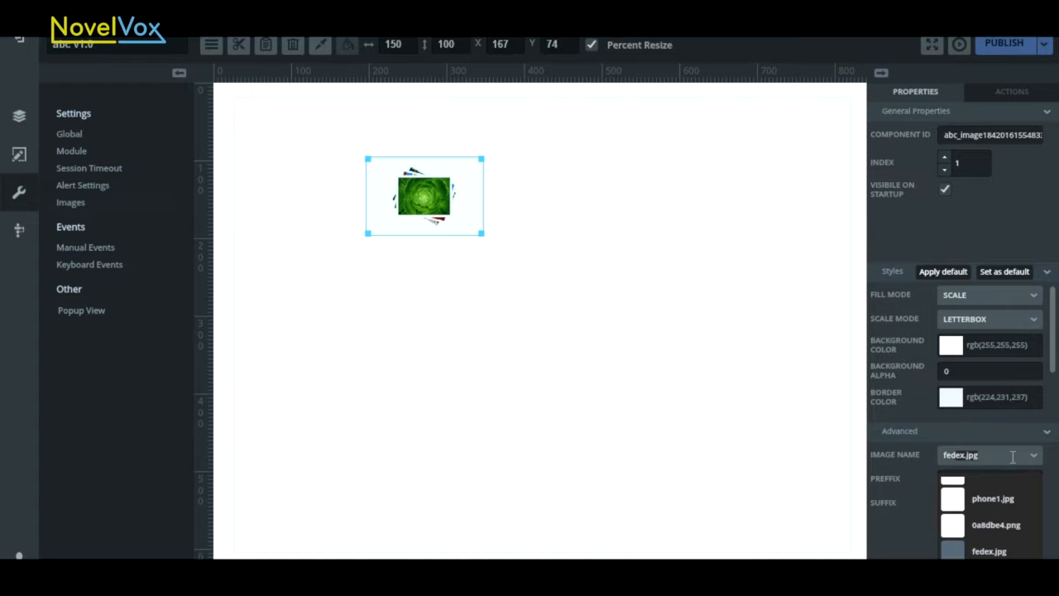
key(Return)
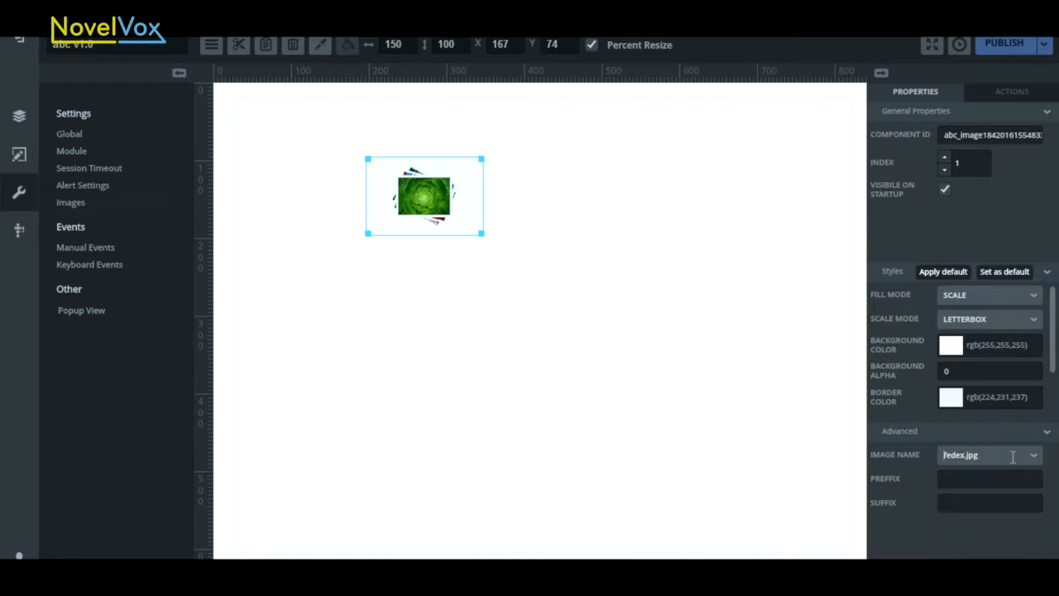
drag(463, 204, 452, 194)
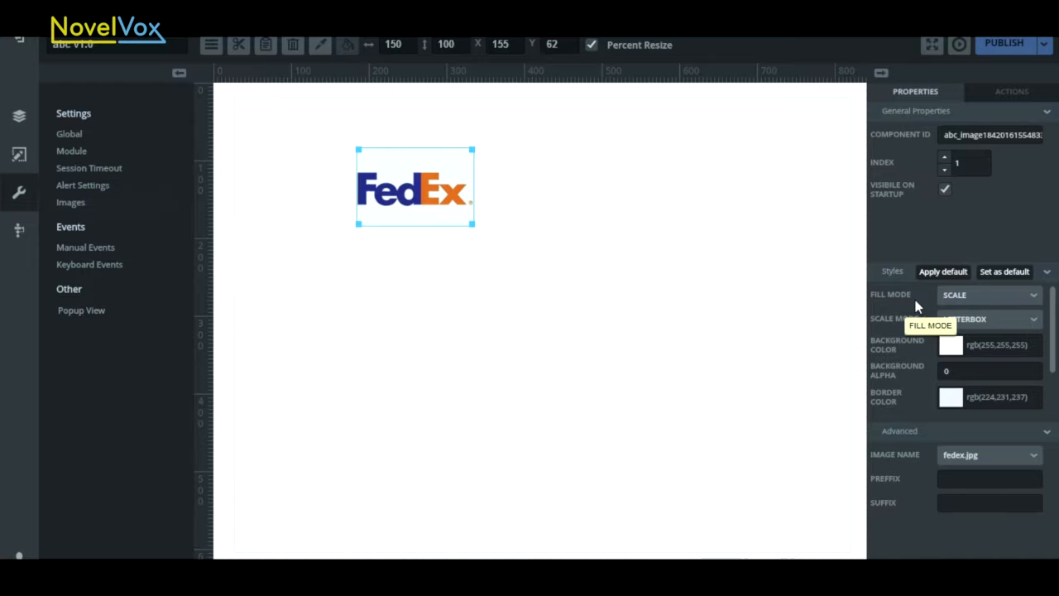
click(1034, 298)
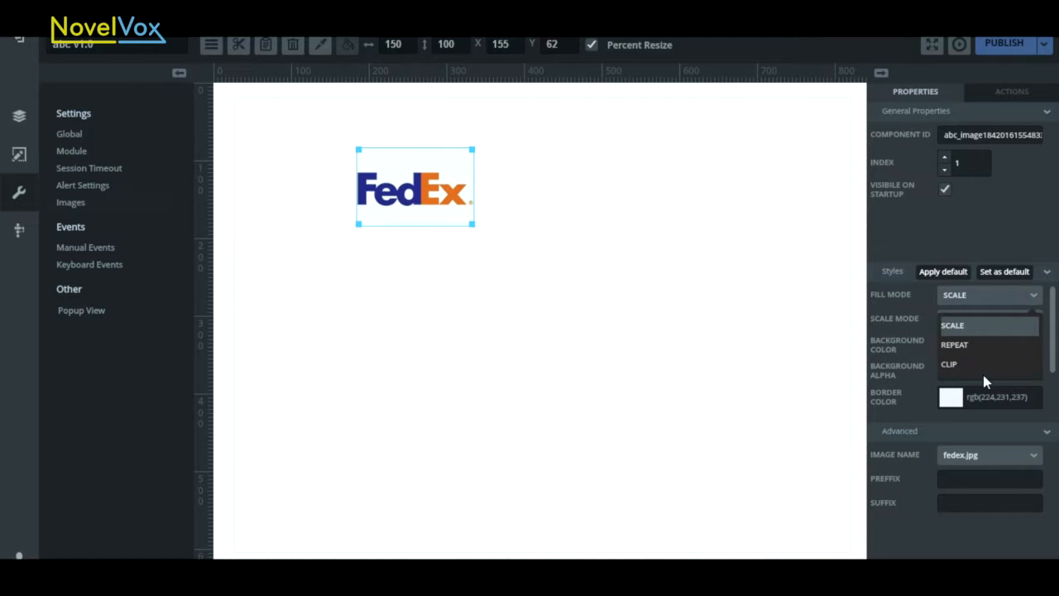
Place two more Image components side by side below the FedEx logo
click(19, 154)
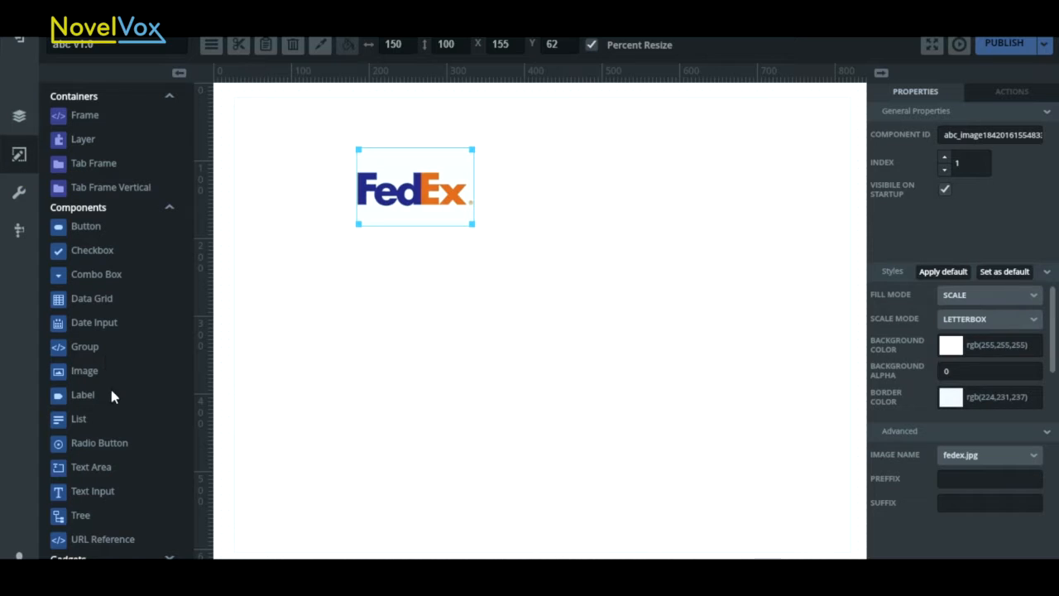
drag(84, 370, 345, 276)
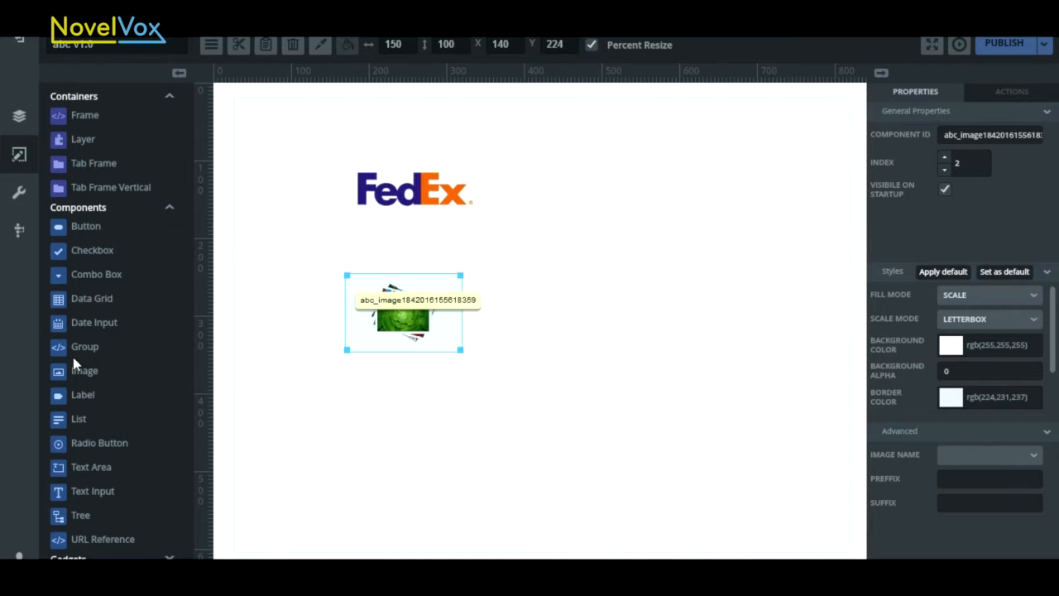
drag(71, 370, 524, 283)
Assign fedex.jpg as the image name of both new image components
click(969, 449)
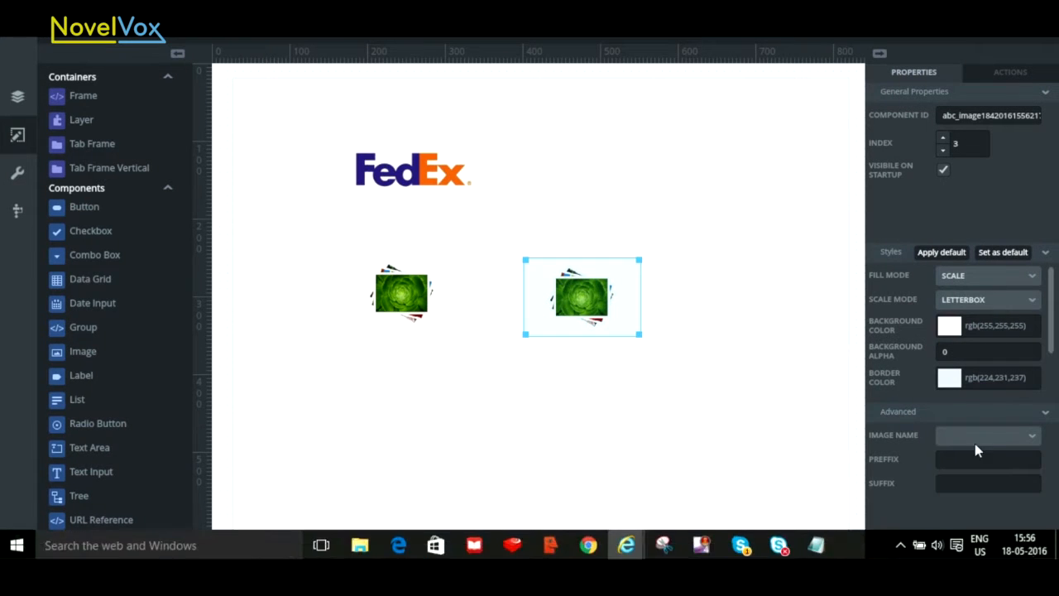
text(fedex.jpg)
key(Return)
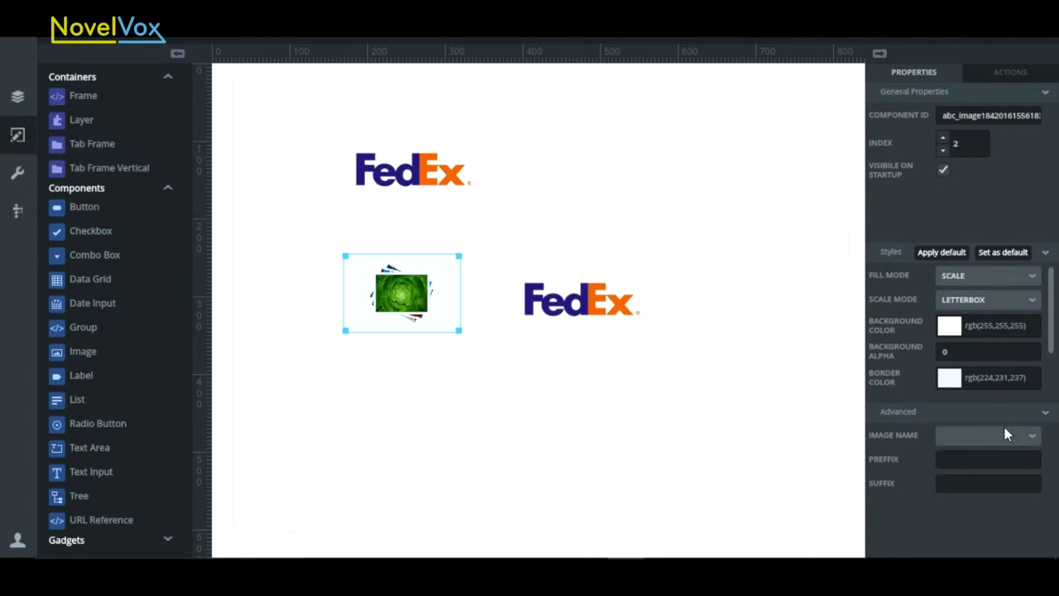
click(981, 438)
text(fe)
key(Return)
Shrink the first FedEx image to check how its scaled logo follows the frame size
click(424, 174)
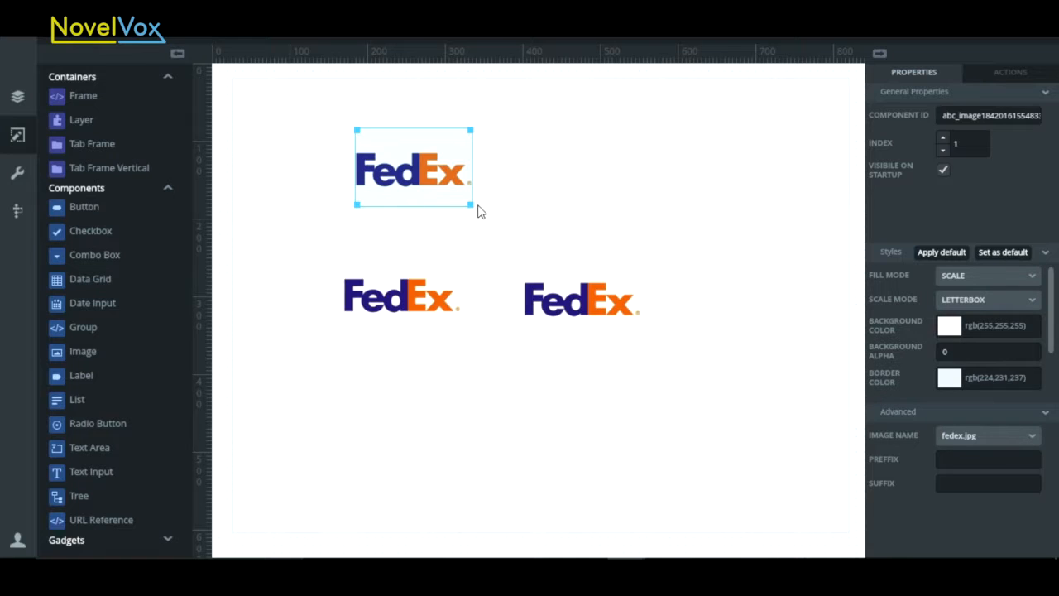
drag(471, 209, 442, 163)
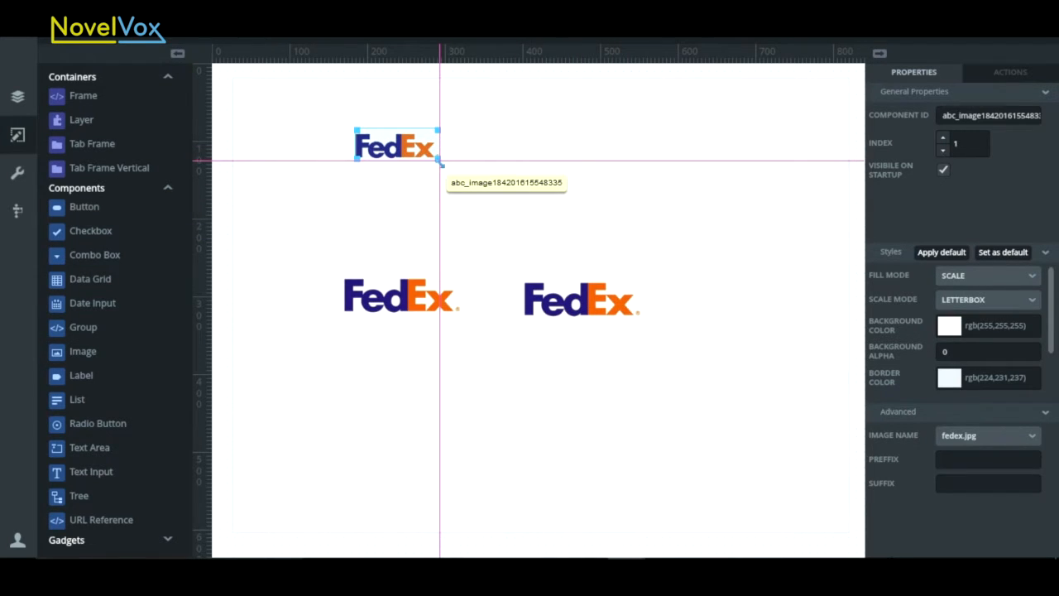
drag(440, 163, 435, 156)
Move the second FedEx image up beneath the first and set its fill mode to REPEAT
click(451, 265)
drag(451, 267, 459, 200)
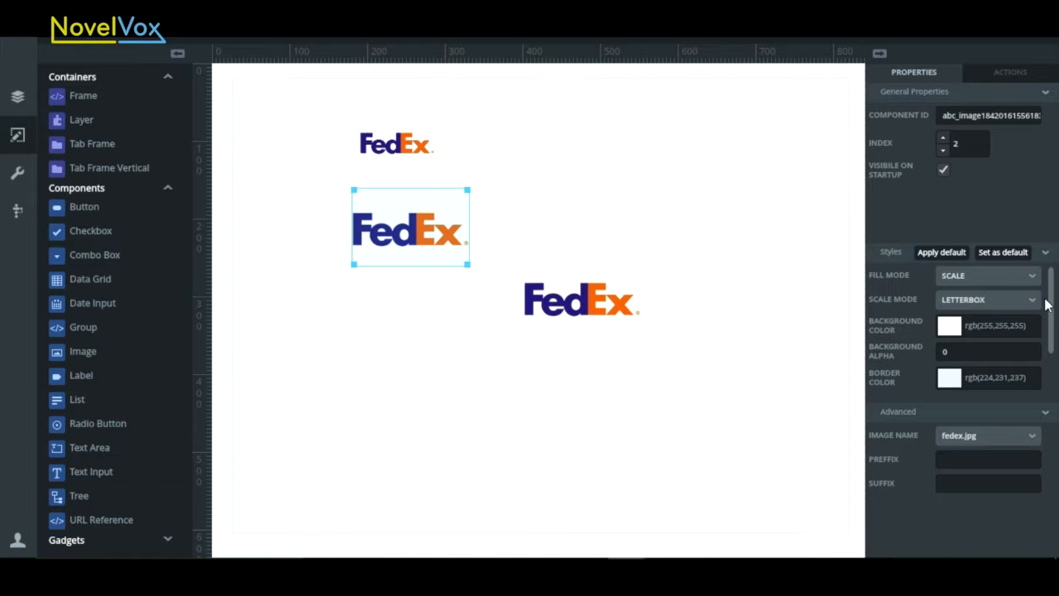
click(1026, 275)
click(977, 329)
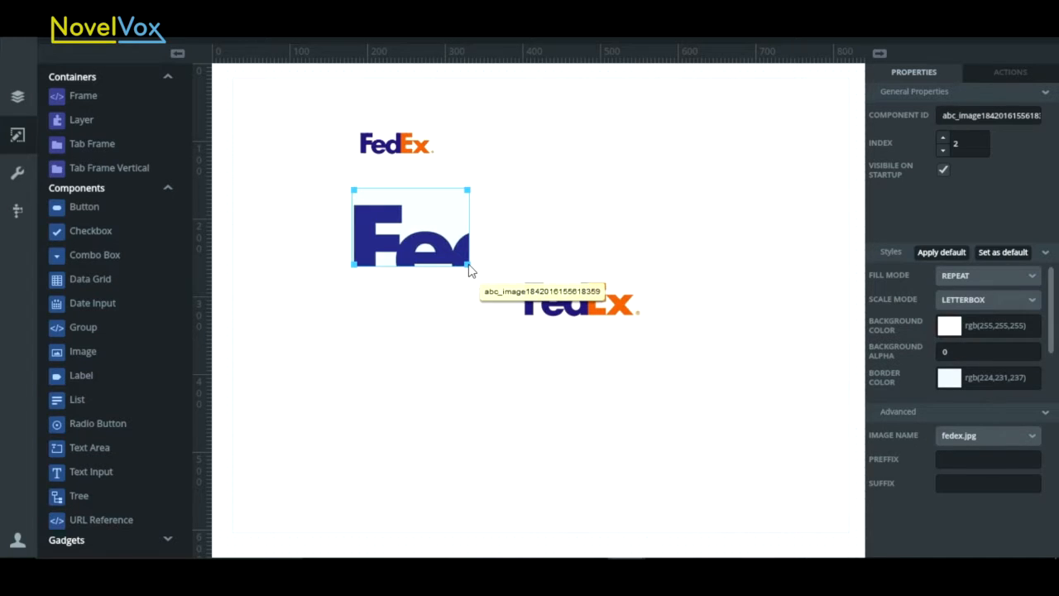
Enlarge the repeating image until its logo tiles three times vertically, moving the third FedEx image out of the way
drag(468, 265, 489, 491)
drag(413, 399, 303, 395)
drag(382, 488, 511, 498)
click(568, 319)
drag(568, 319, 739, 320)
click(380, 370)
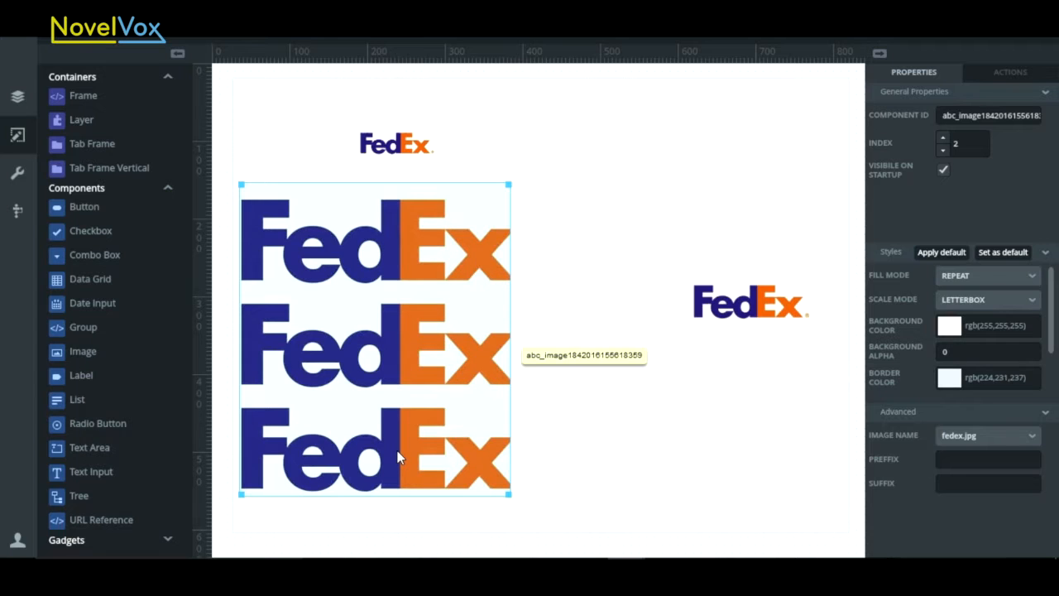
Move the third FedEx image beside the upper tiled logo and set its fill mode to CLIP
drag(741, 322, 628, 235)
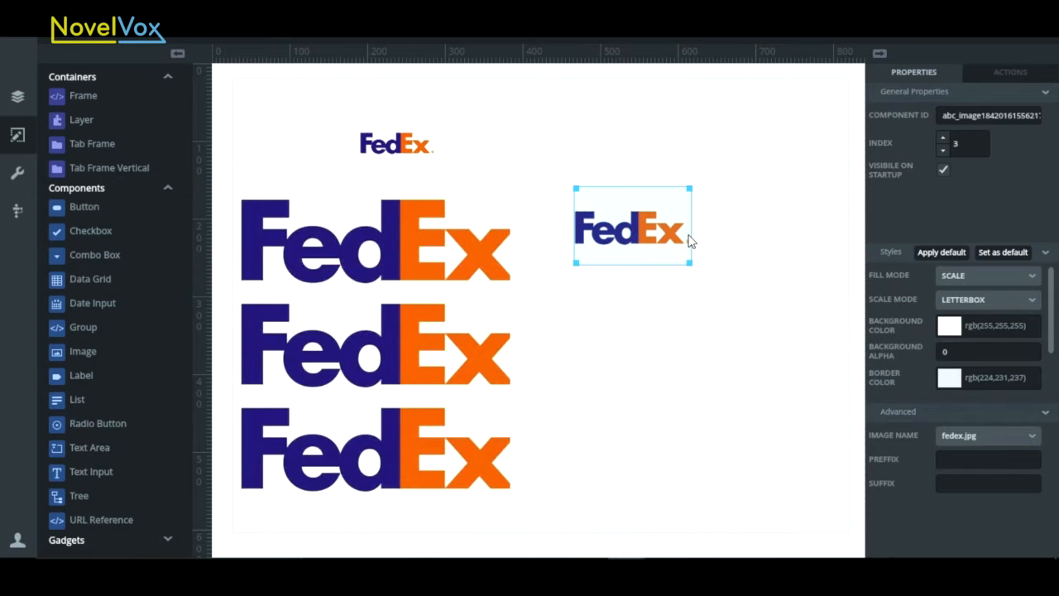
click(1032, 283)
click(1029, 345)
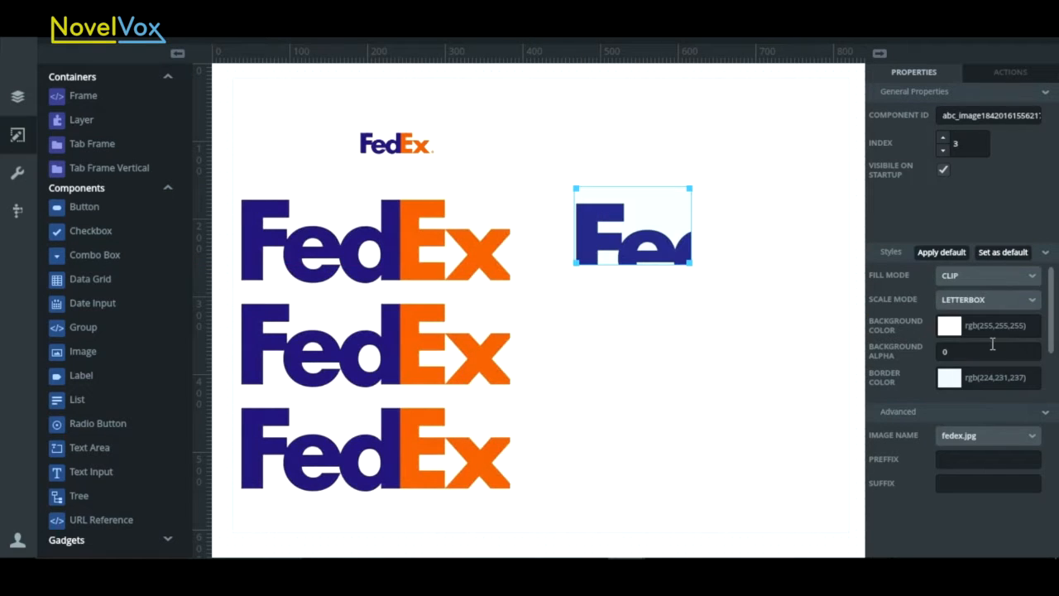
Enlarge the clipped image to fit the whole logo, reposition it beside the first logo, and shrink it until the logo is cropped
drag(691, 265, 851, 418)
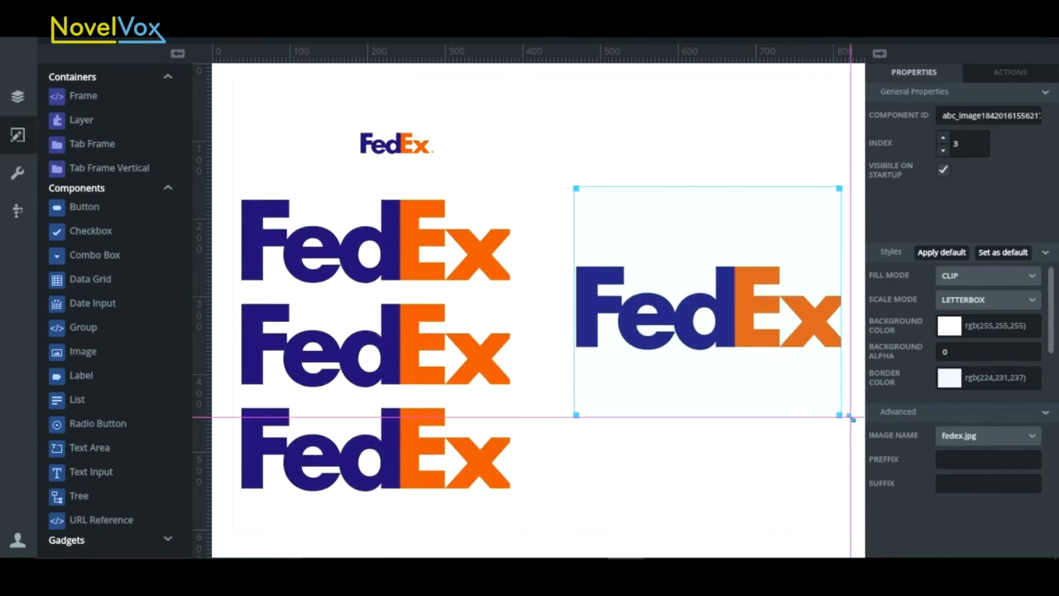
drag(663, 220, 614, 144)
drag(793, 347, 842, 348)
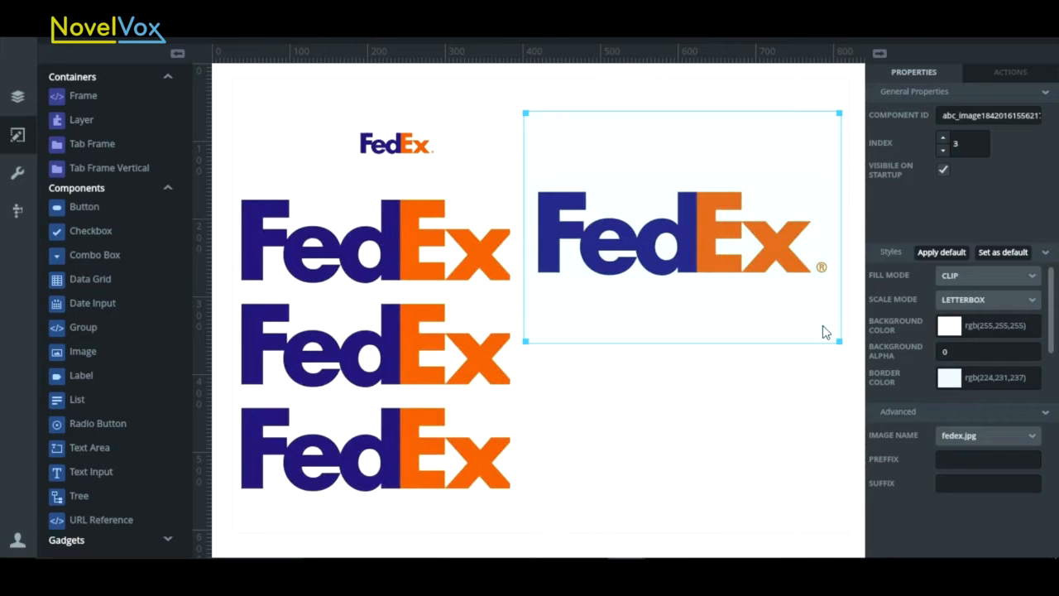
drag(839, 342, 697, 179)
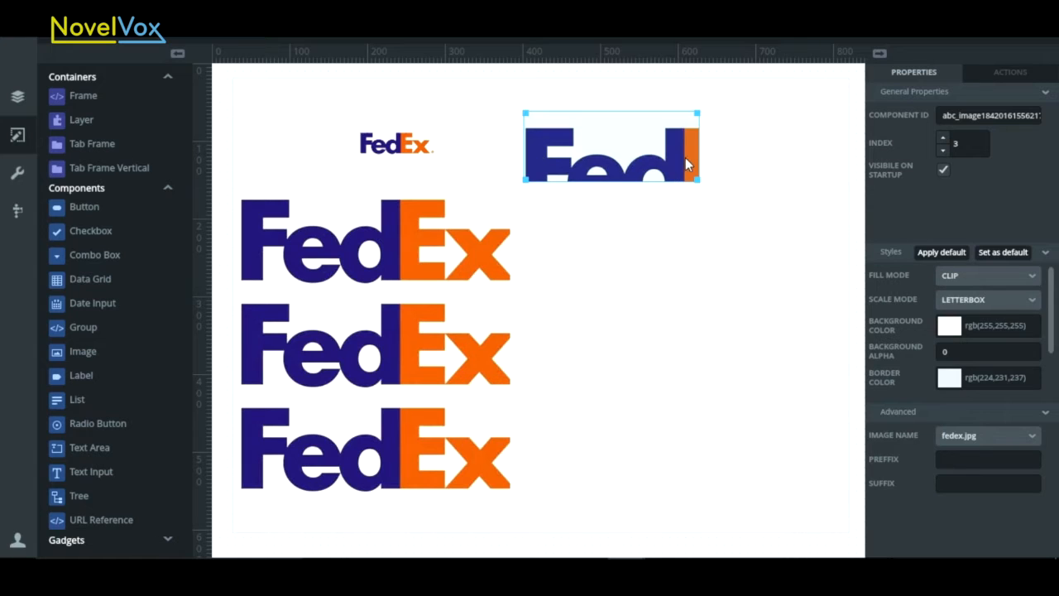
Add a fourth image component below the cropped FedEx logo, showing "1 - Copy (2).png" with its fill mode set to CLIP
drag(86, 356, 582, 257)
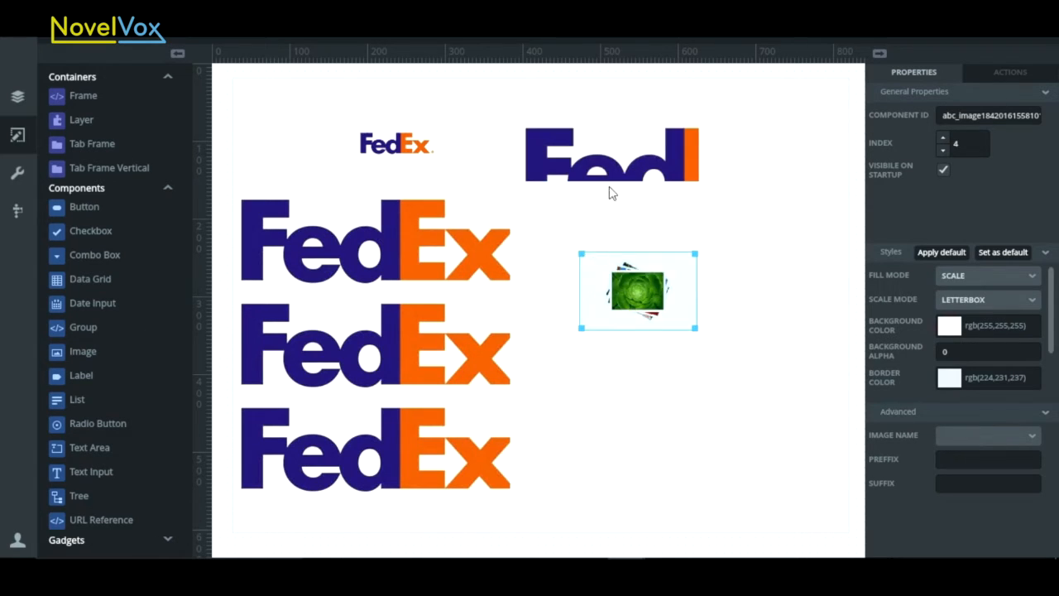
click(989, 435)
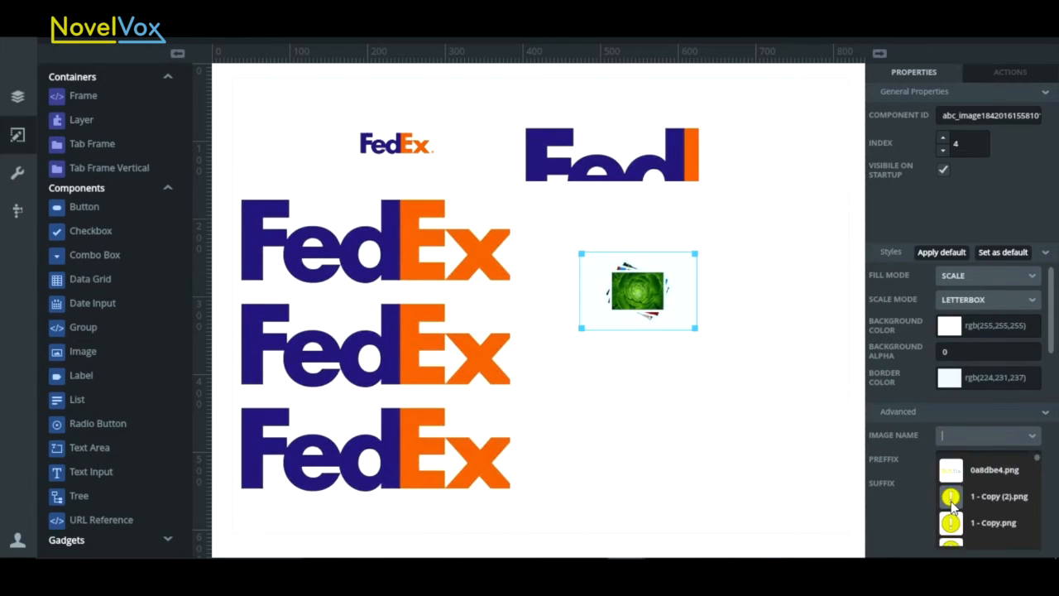
click(981, 492)
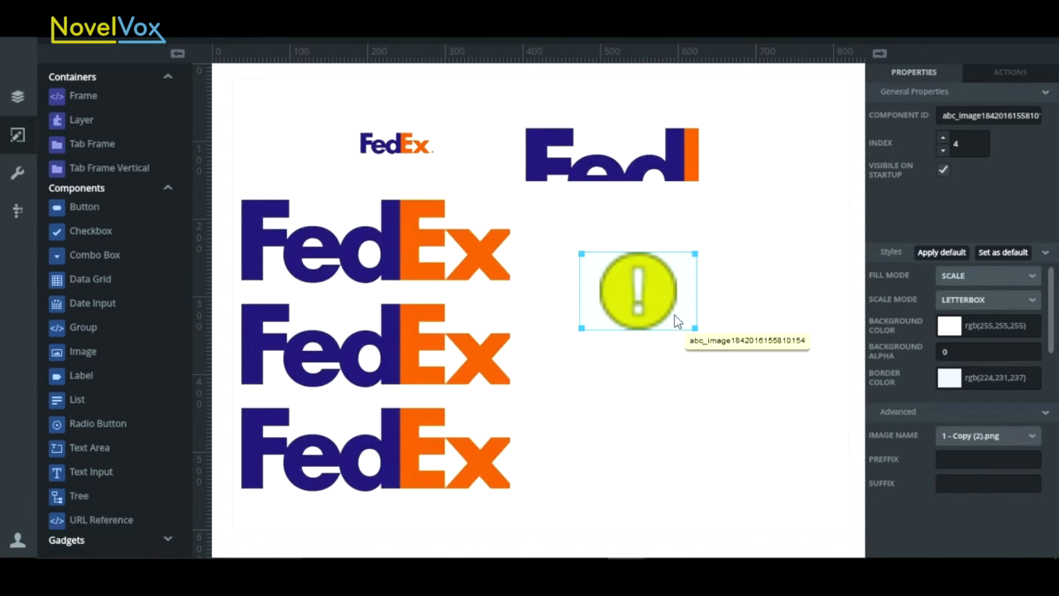
click(1026, 278)
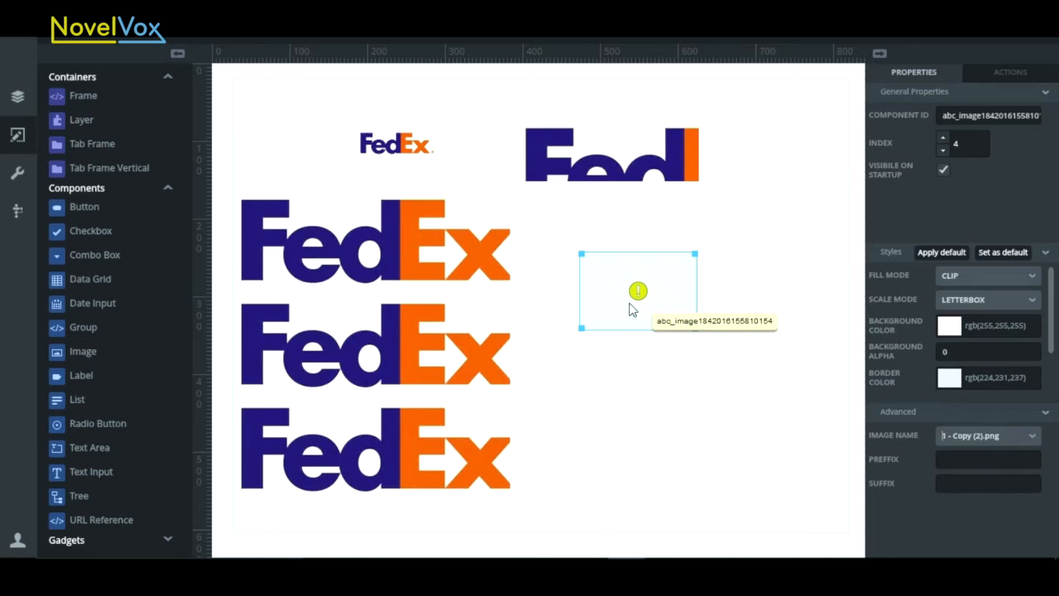
Set the border color of the cropped FedEx image to blue, rgb(0,102,255)
click(670, 175)
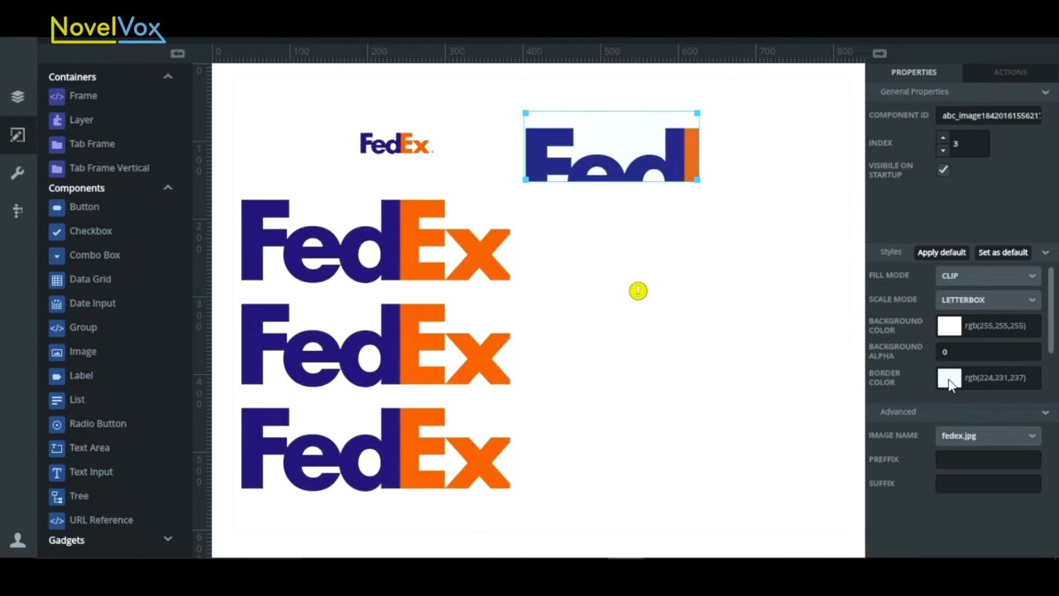
scroll(955, 330, down, 1)
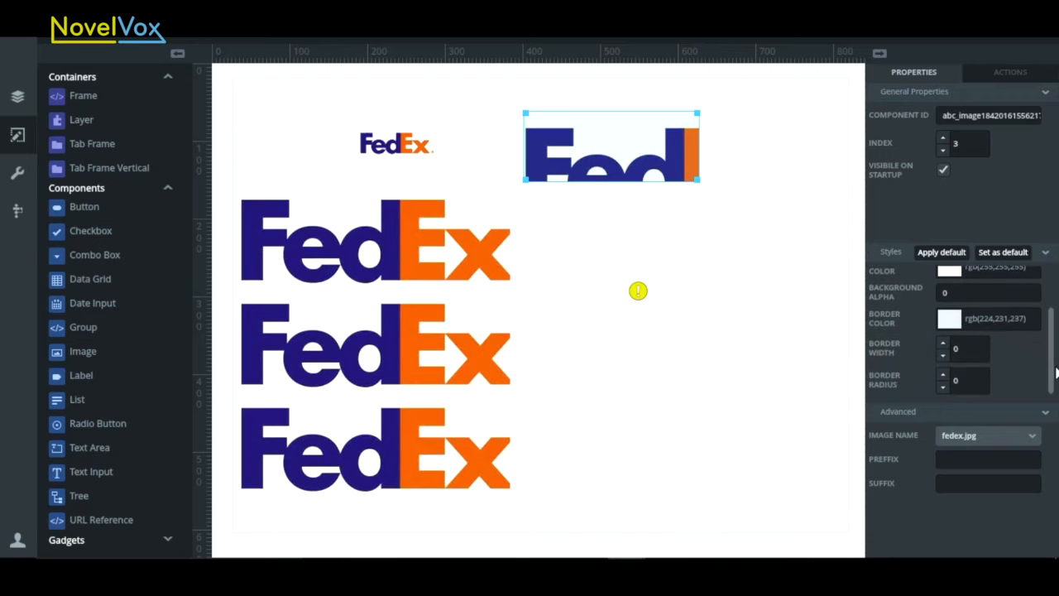
click(946, 321)
click(836, 406)
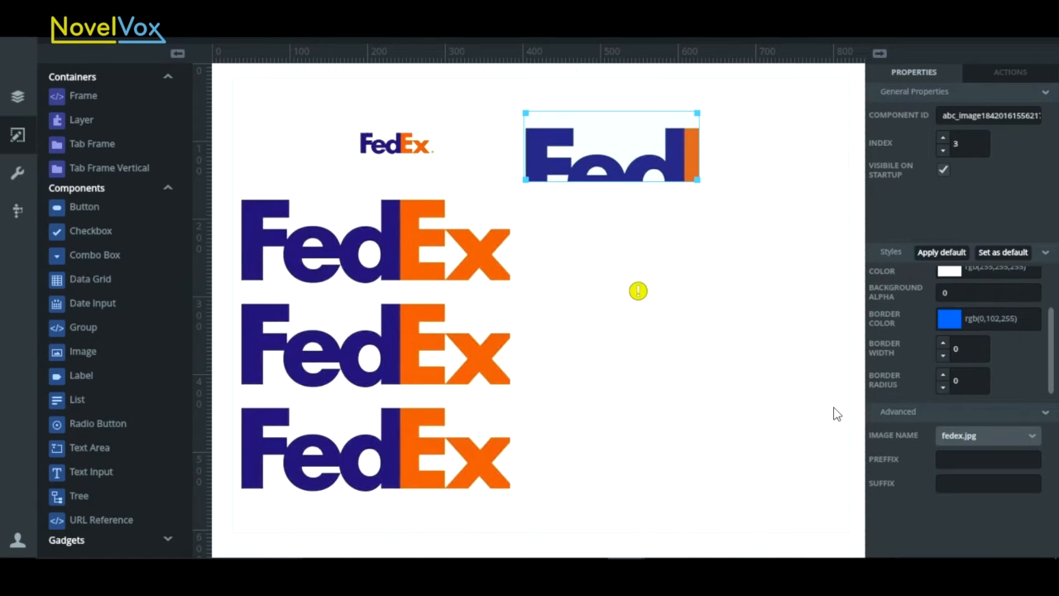
Set the border color of the yellow exclamation icon image to purple, 996699
click(637, 290)
click(949, 320)
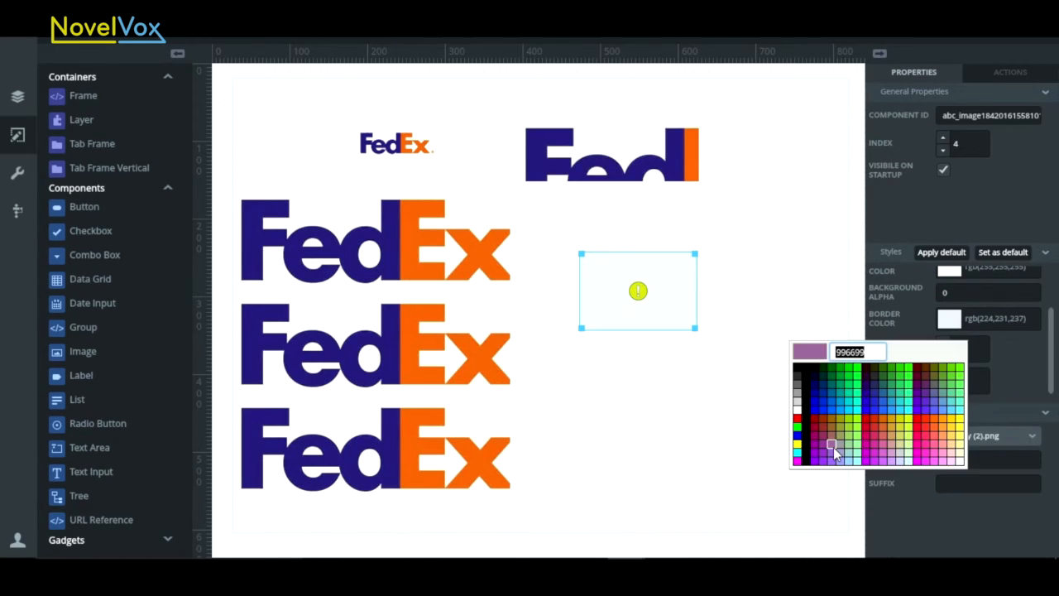
click(833, 447)
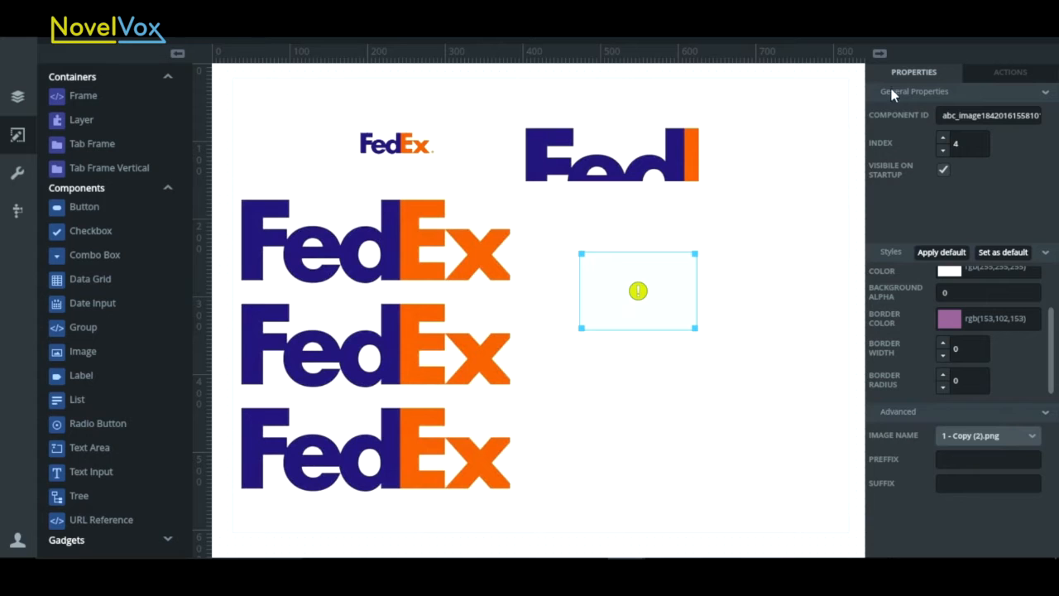
Publish the abc project and reload its published page in the other browser tab
click(1000, 52)
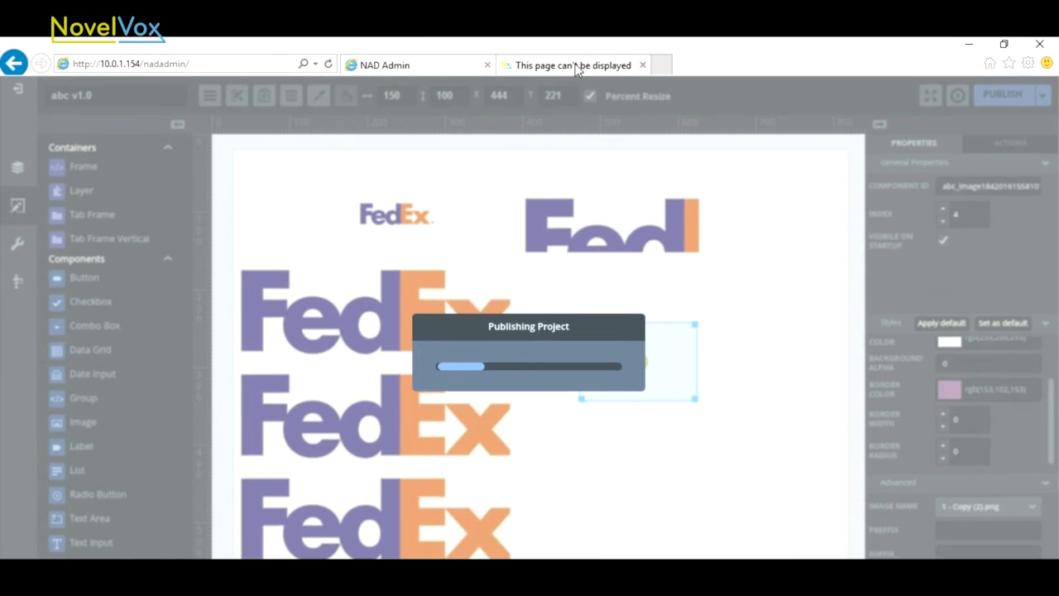
click(573, 65)
key(F5)
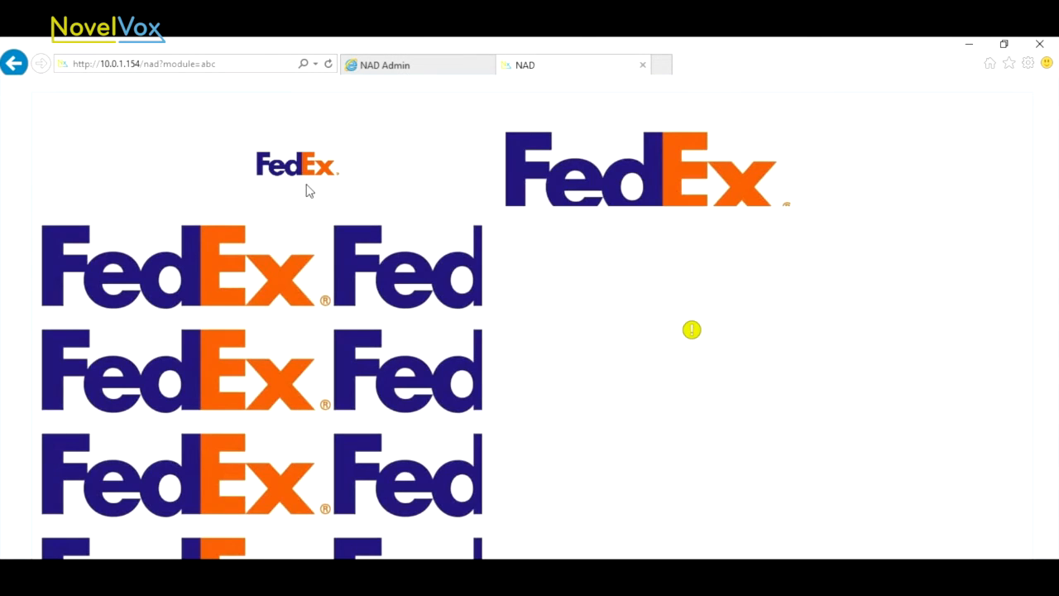